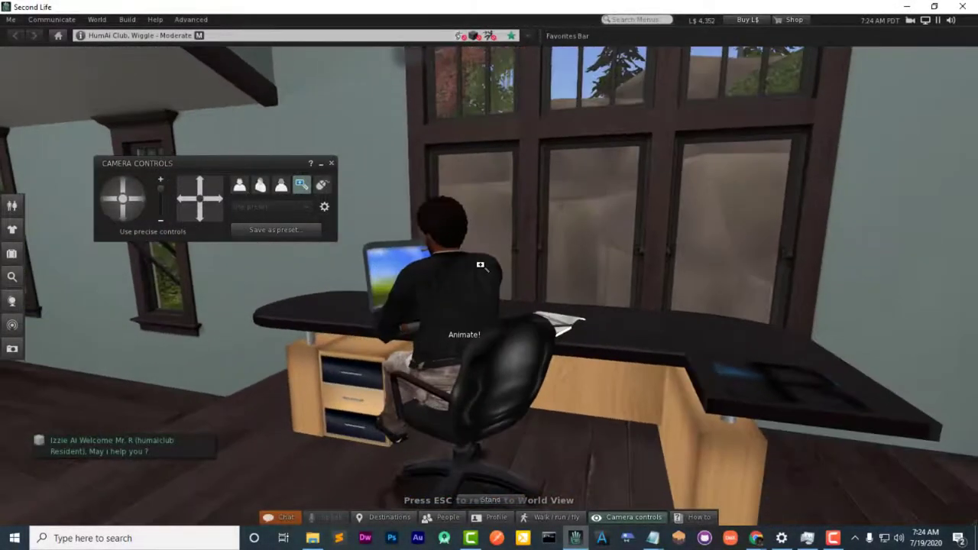
left_click_drag(439, 264, 500, 269)
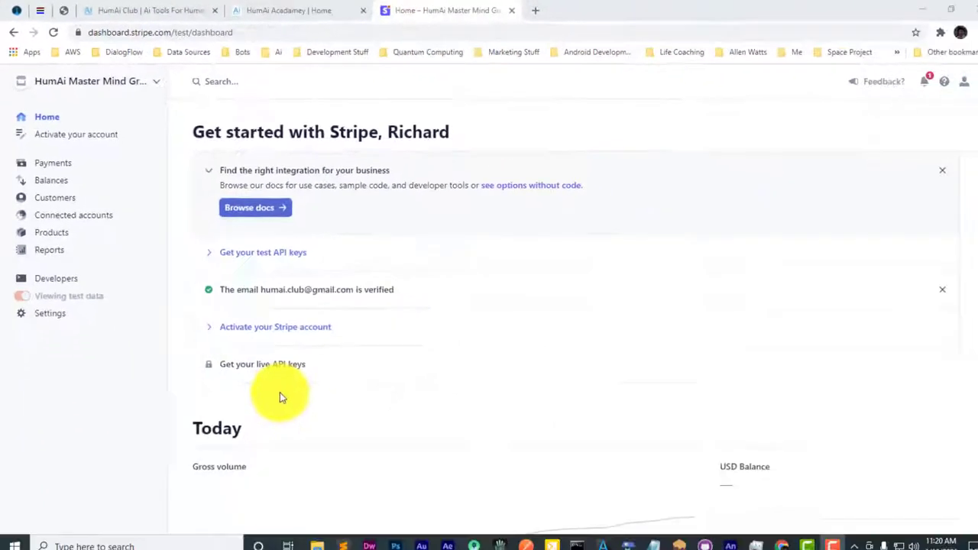
Start creating a new test subscription from the customer subscriptions page.
left_click(83, 196)
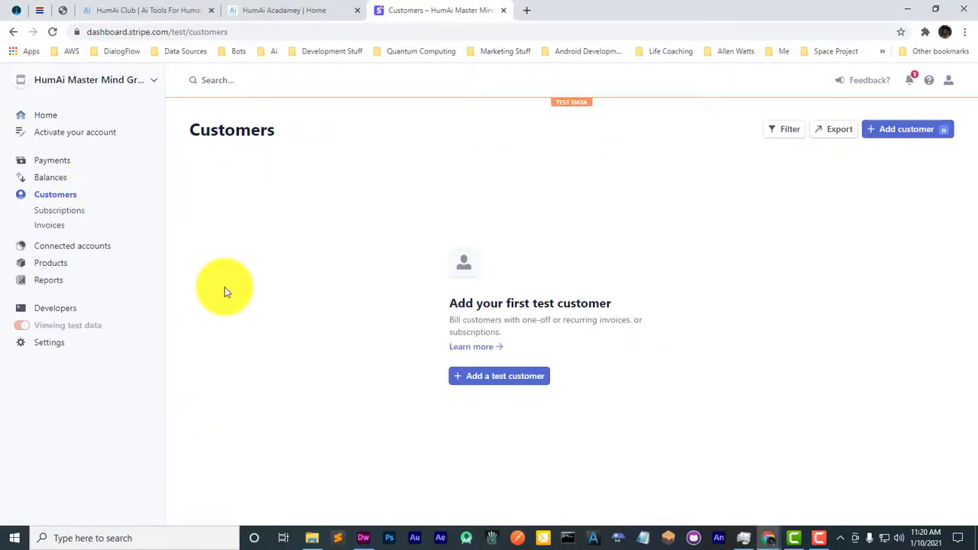
left_click(67, 214)
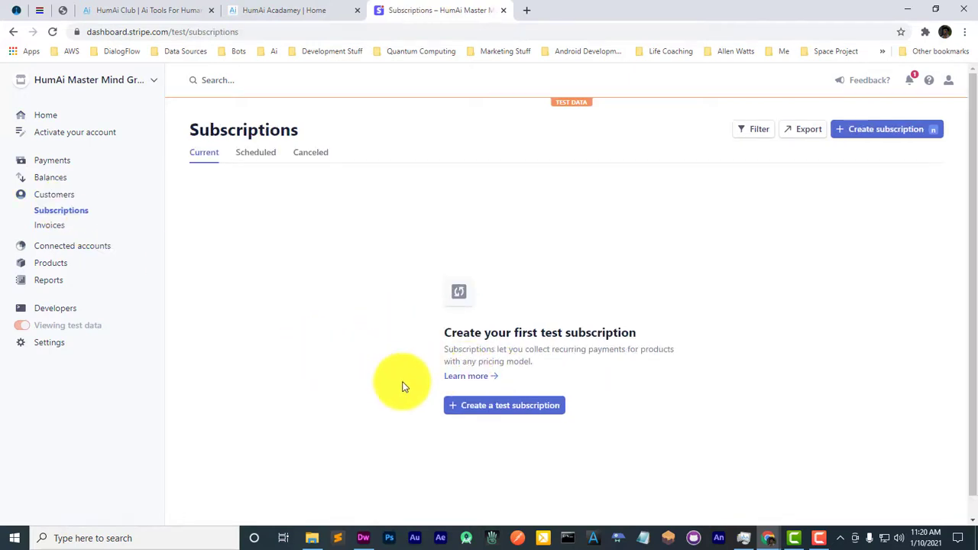
left_click(526, 414)
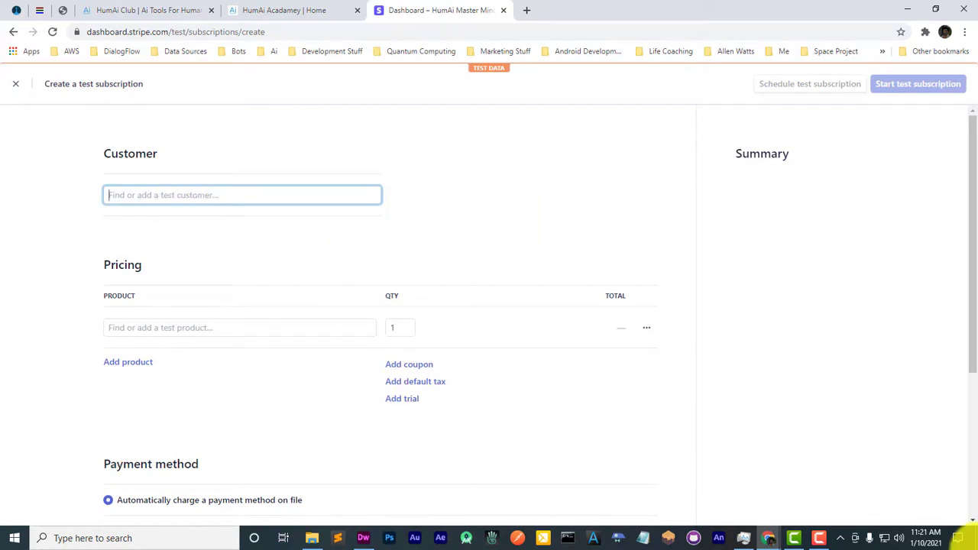
Start adding a new test customer to the subscription with the customer's full name and account email.
type("Jane Doe")
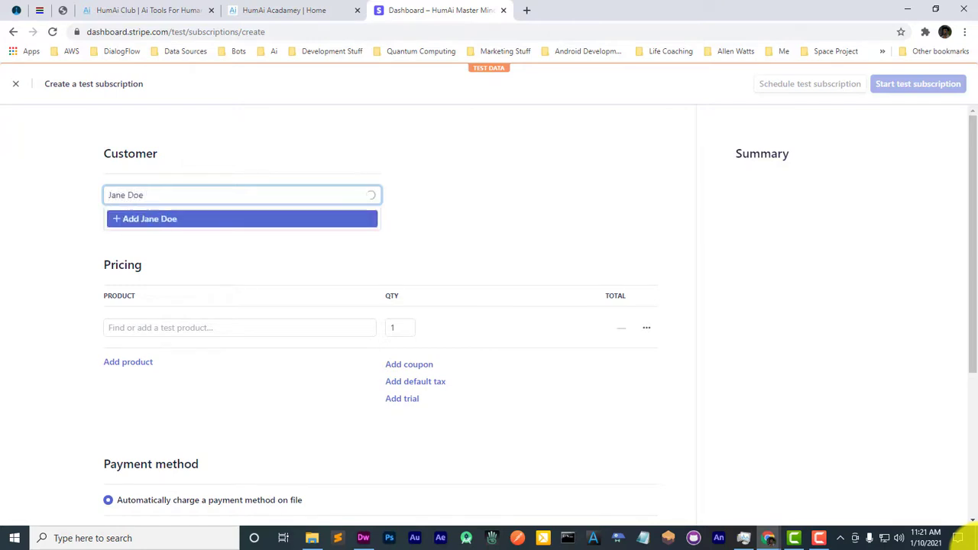
left_click(180, 220)
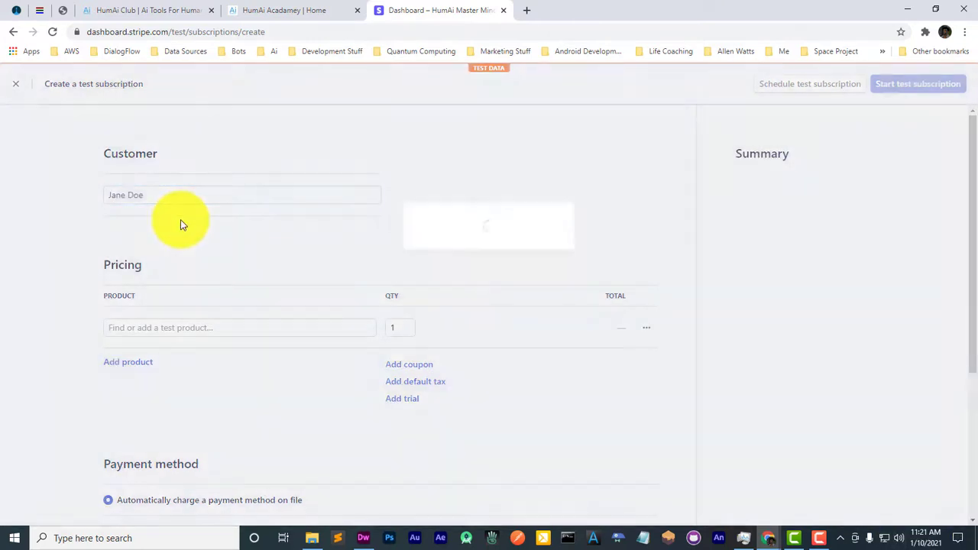
left_click(437, 240)
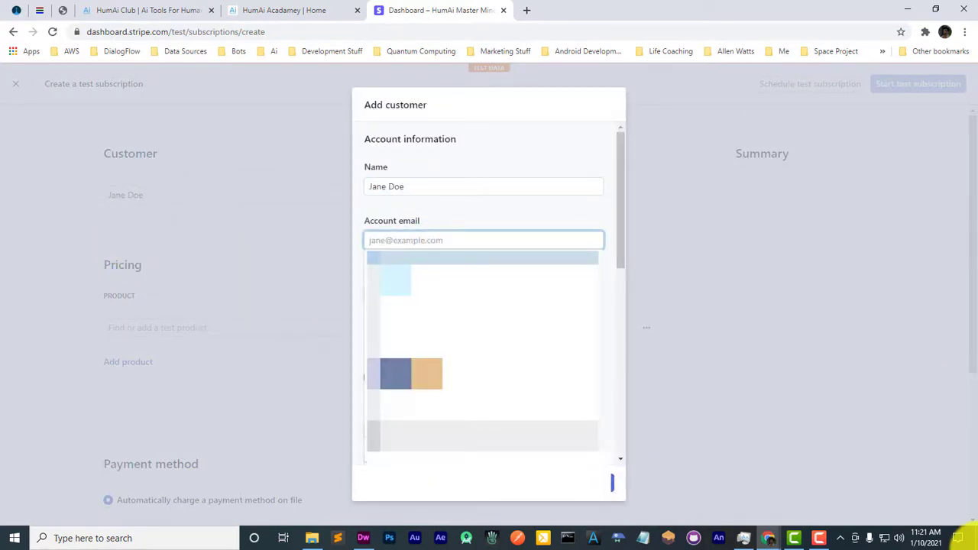
type("j")
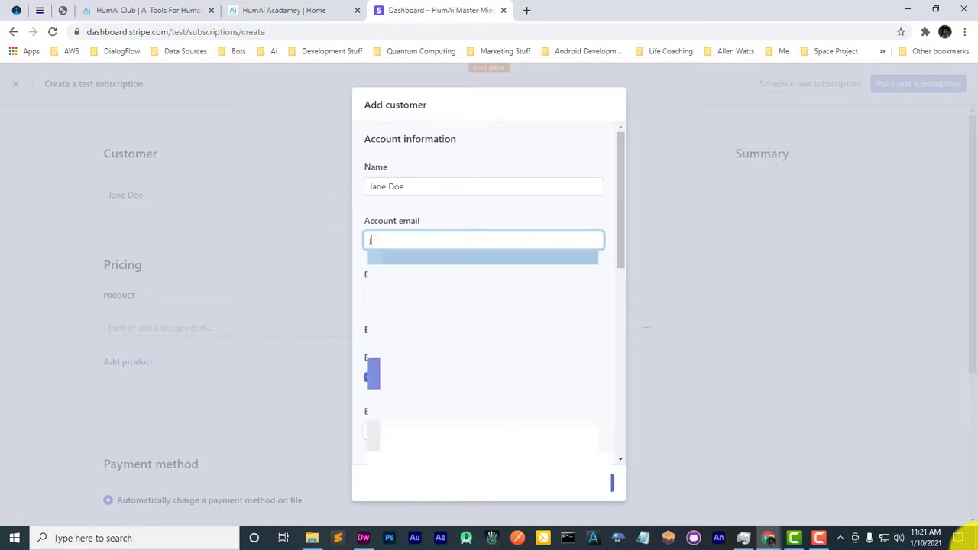
type("anedoe2")
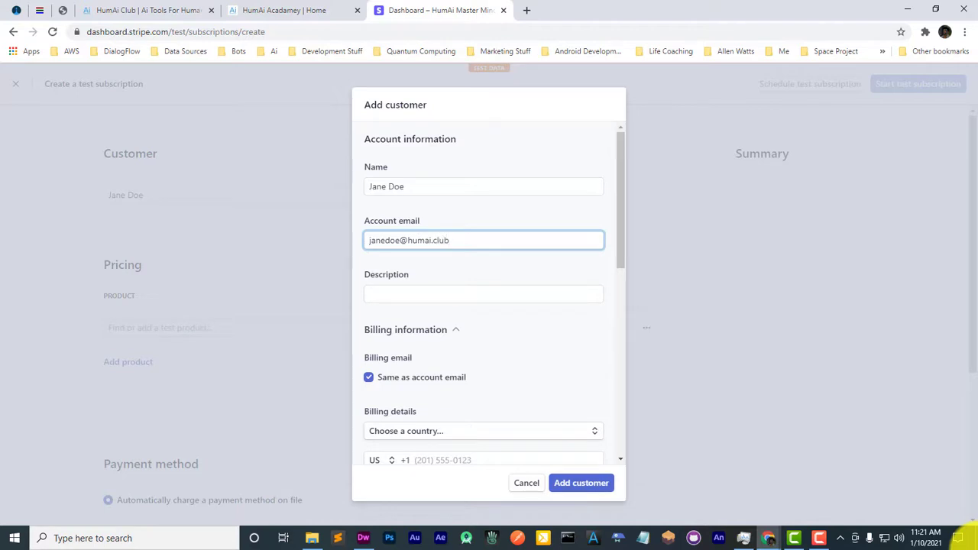
Describe the new customer as "Website client" and save the customer with the default billing information.
left_click(444, 295)
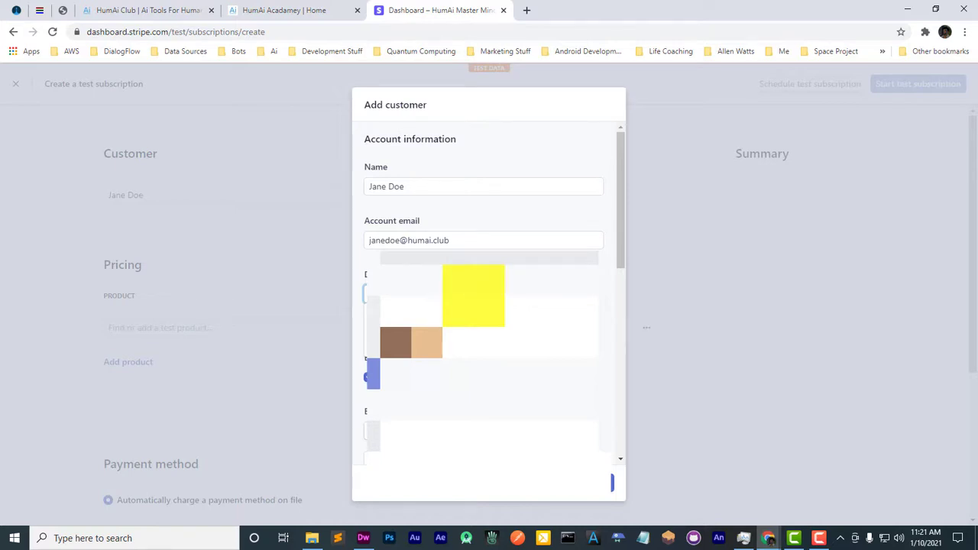
type("Website client")
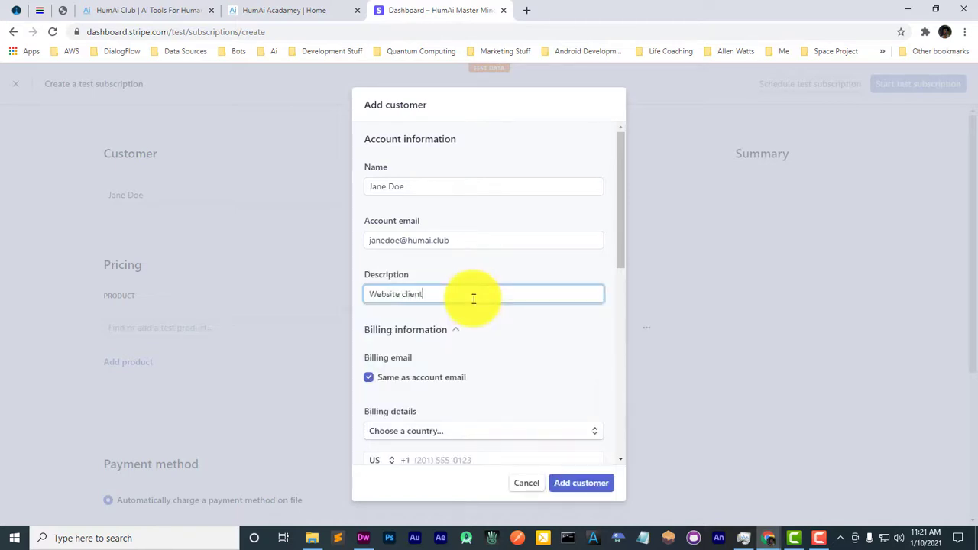
left_click(487, 240)
scroll(550, 315, "down", 2)
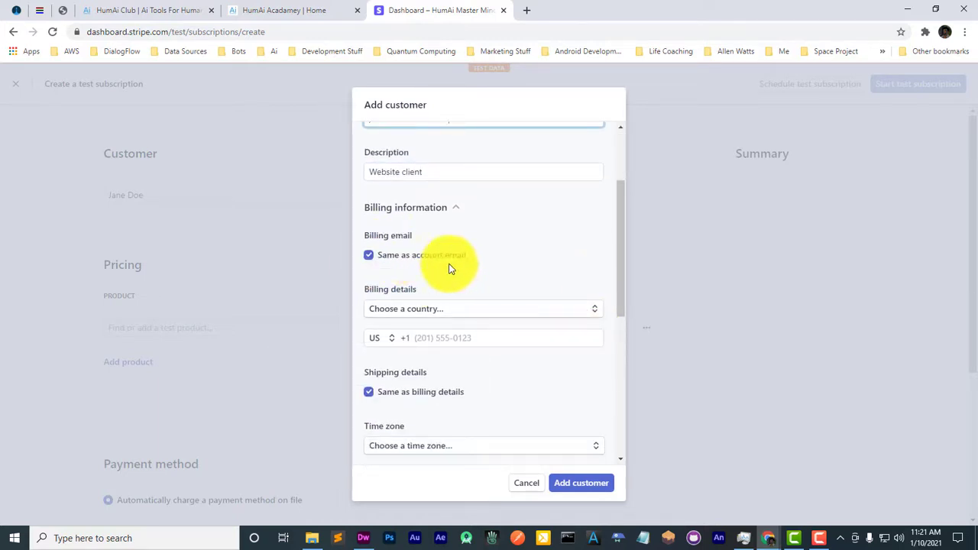
scroll(462, 260, "down", 2)
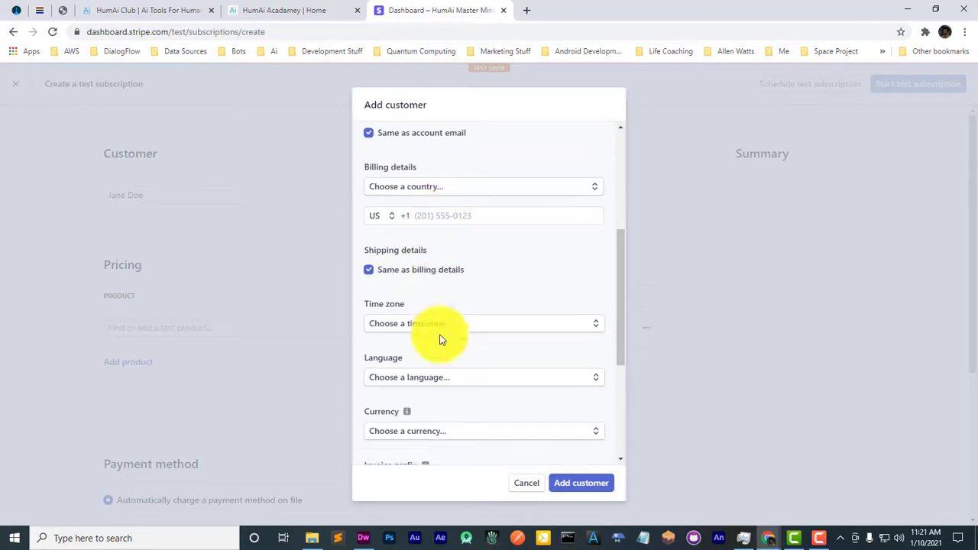
left_click(572, 486)
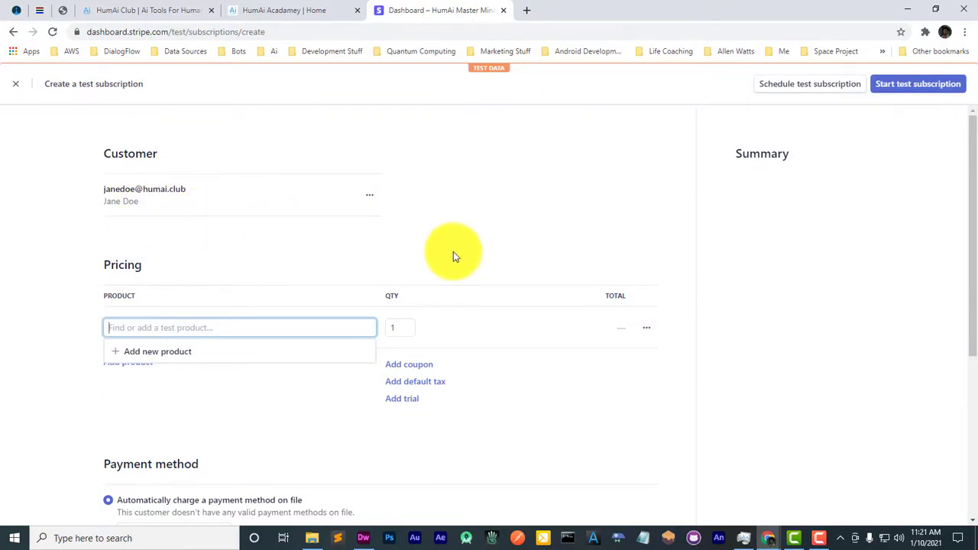
Start a new product named "Monthly Fee" with standard pricing and a recurring price of 50.00 USD.
left_click(157, 354)
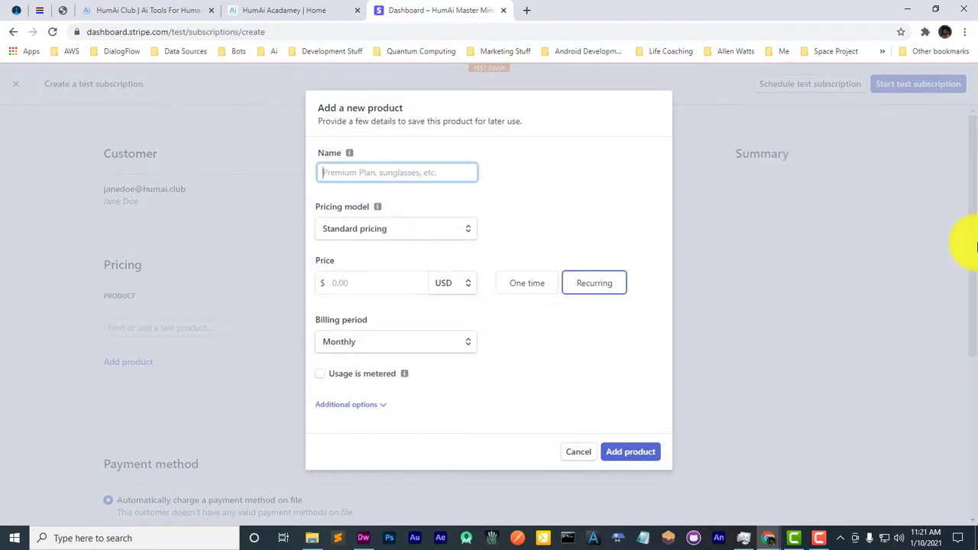
type("Monthly Fee")
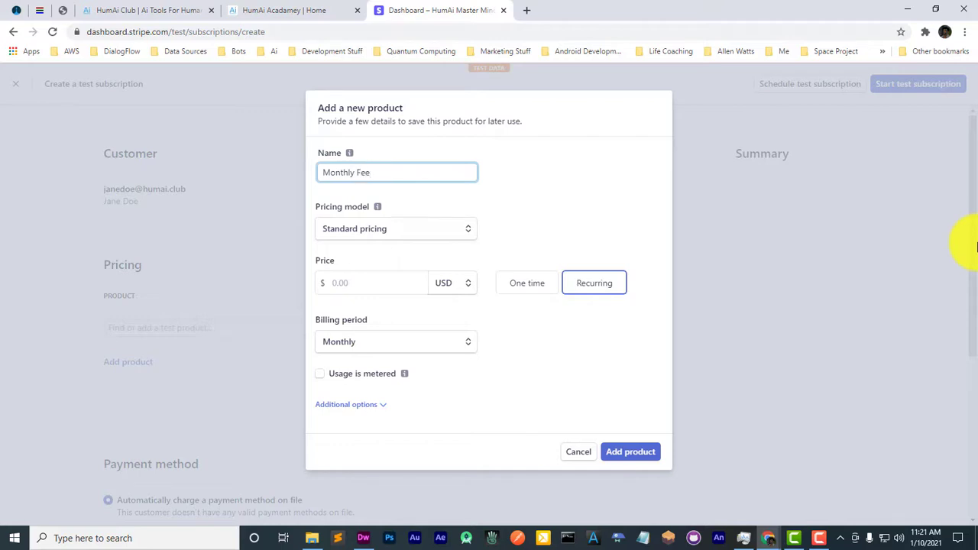
left_click(340, 280)
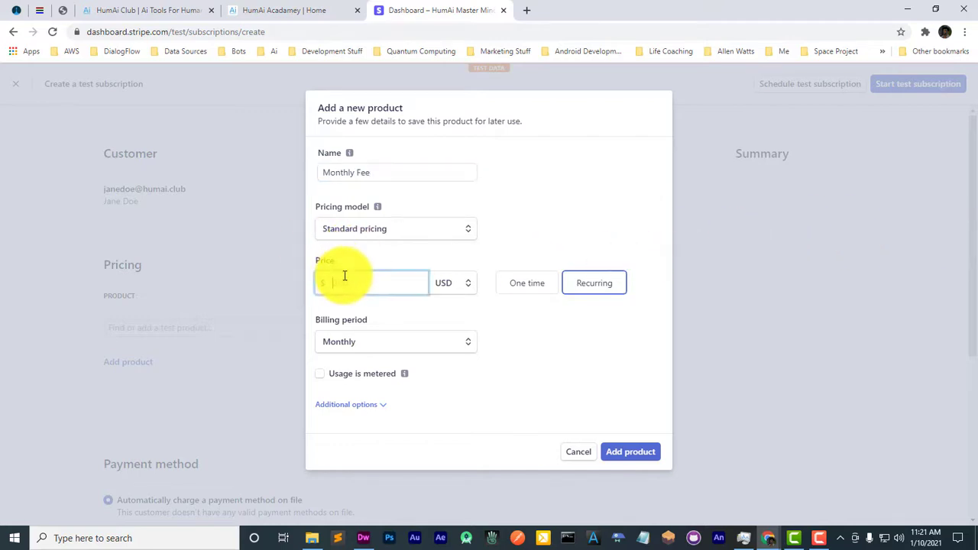
type("50")
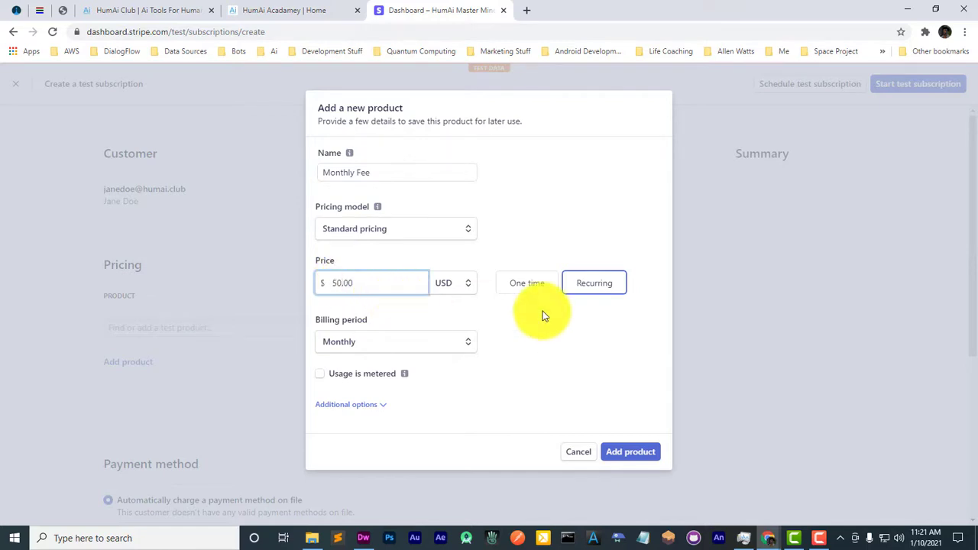
left_click(604, 285)
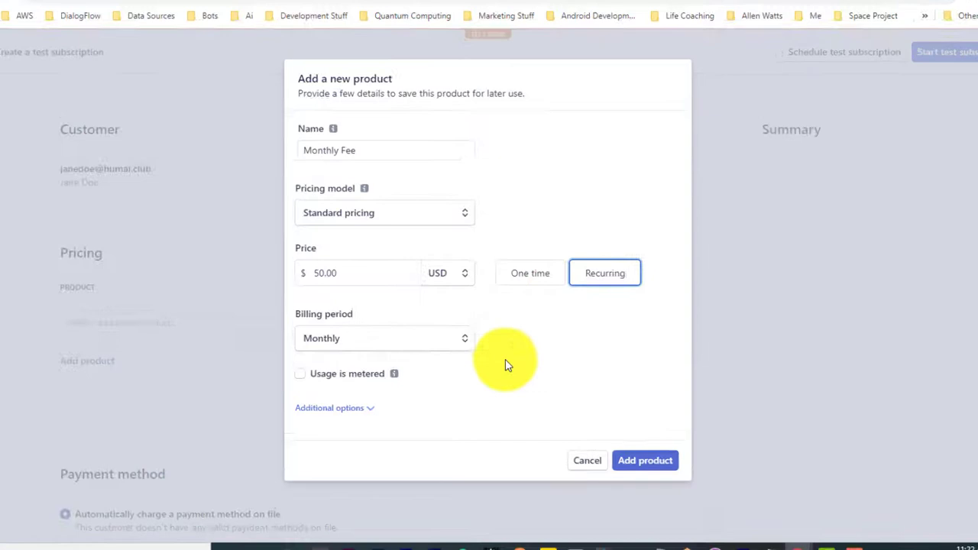
Review the billing period choices and additional options, and add the Monthly Fee product with monthly billing.
left_click(449, 338)
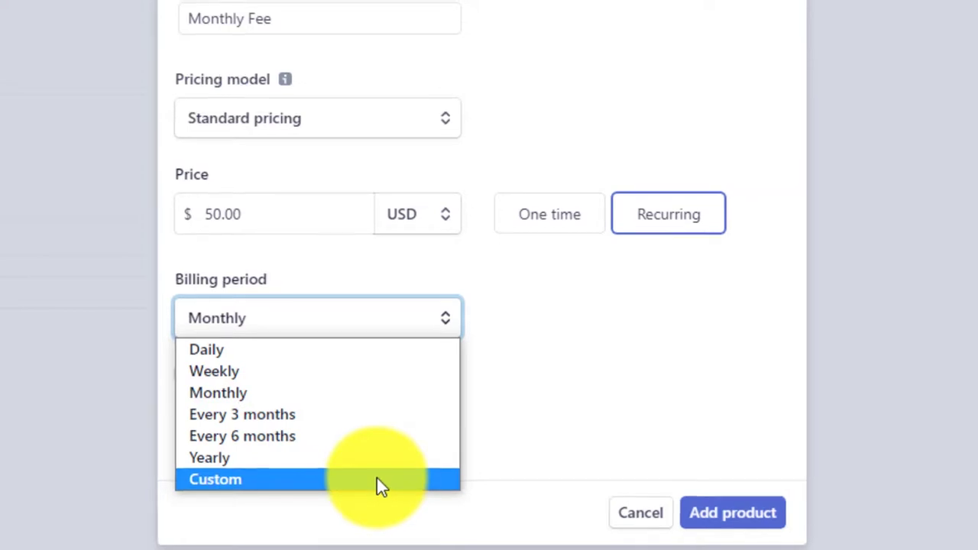
left_click(630, 305)
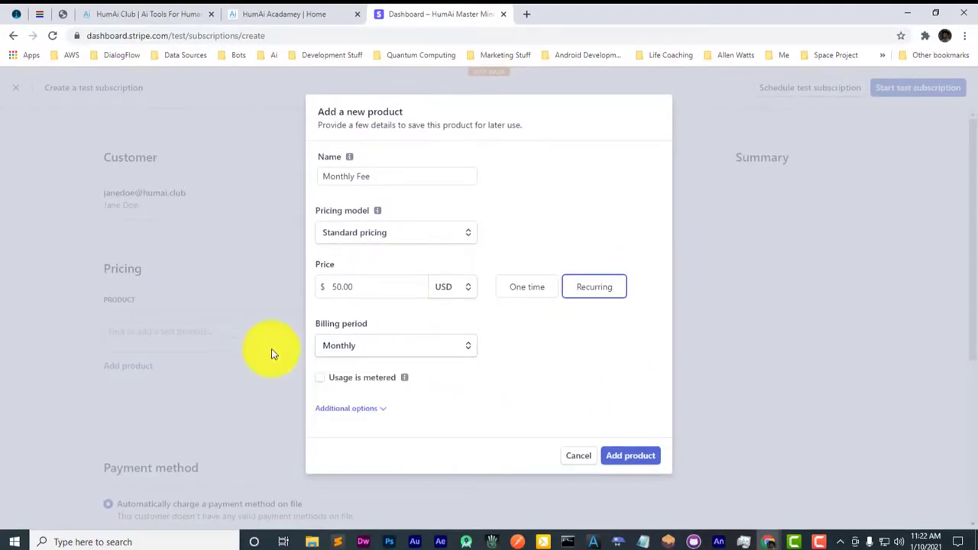
left_click(374, 414)
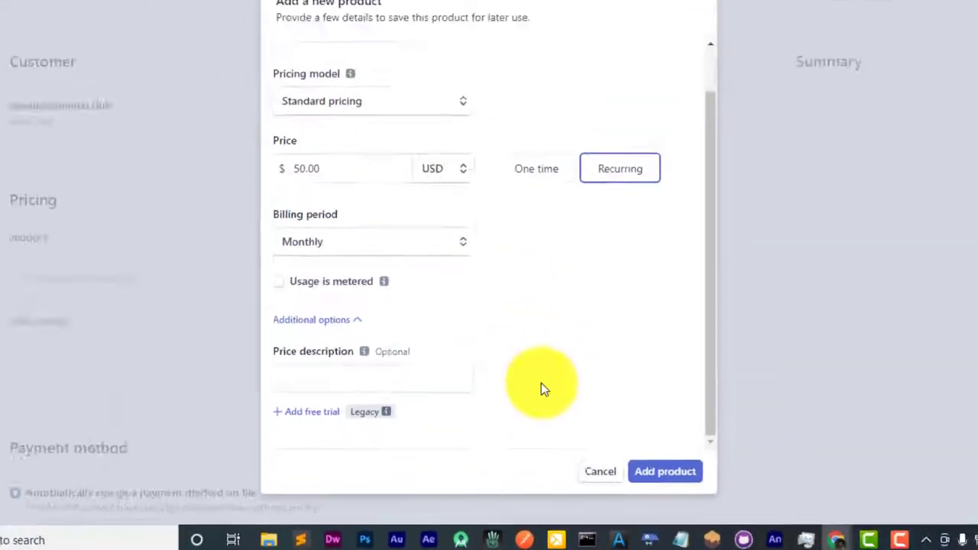
left_click(675, 477)
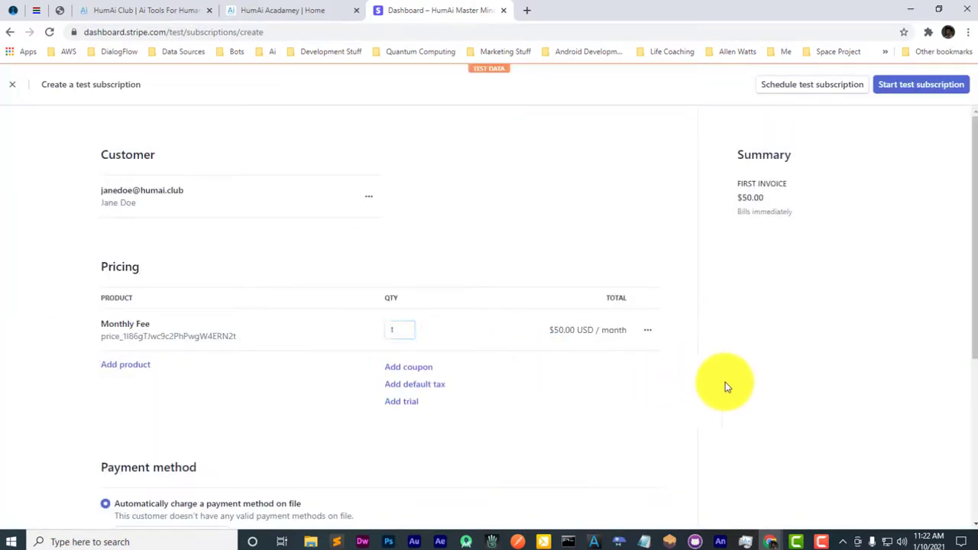
scroll(727, 387, "down", 2)
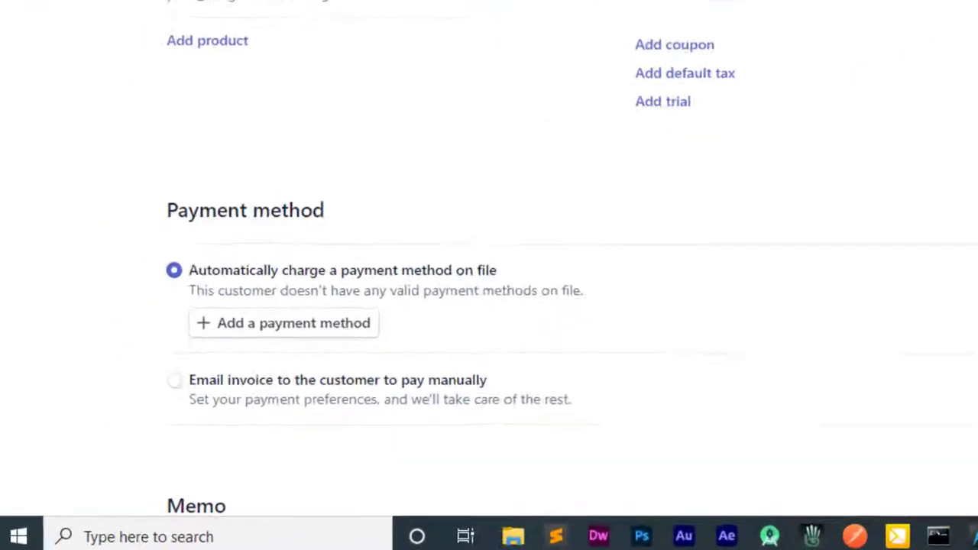
scroll(655, 179, "down", 2)
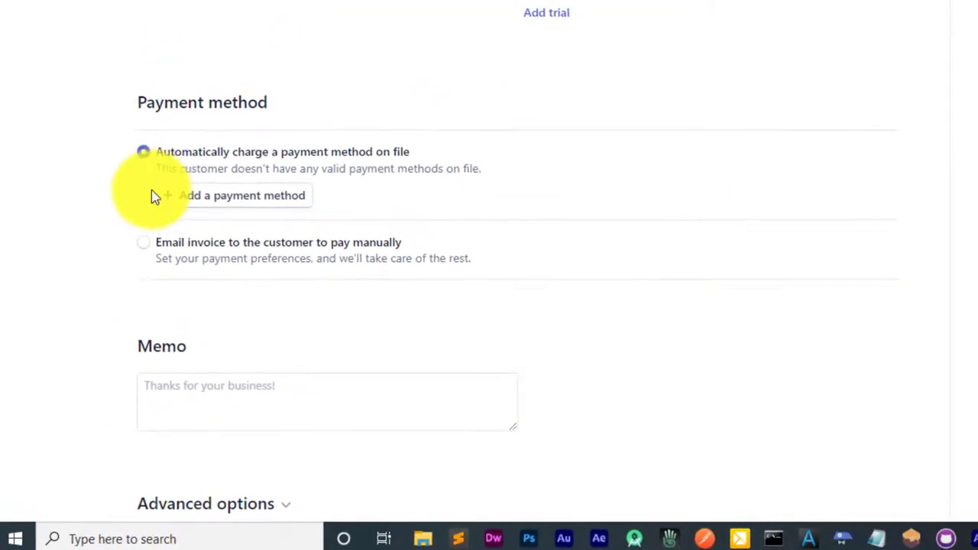
left_click(245, 200)
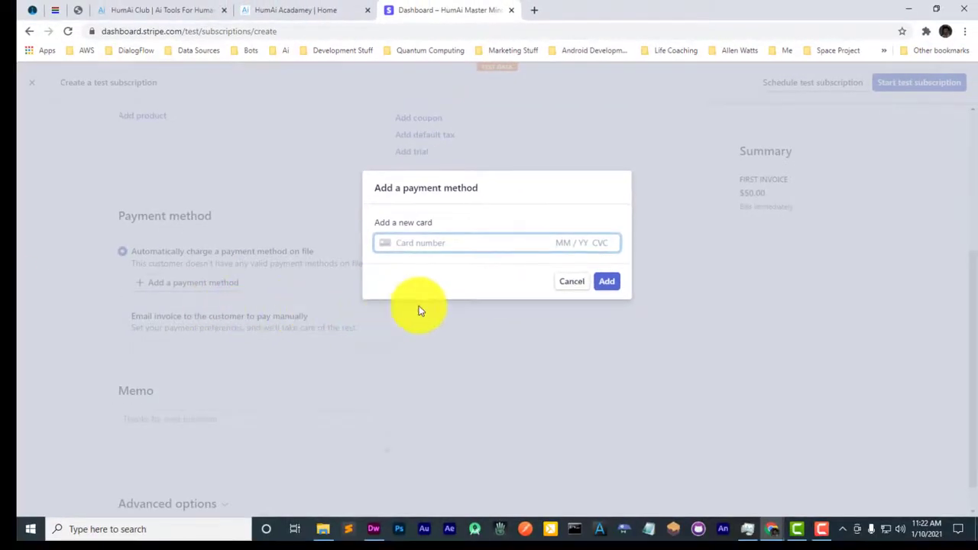
left_click(572, 284)
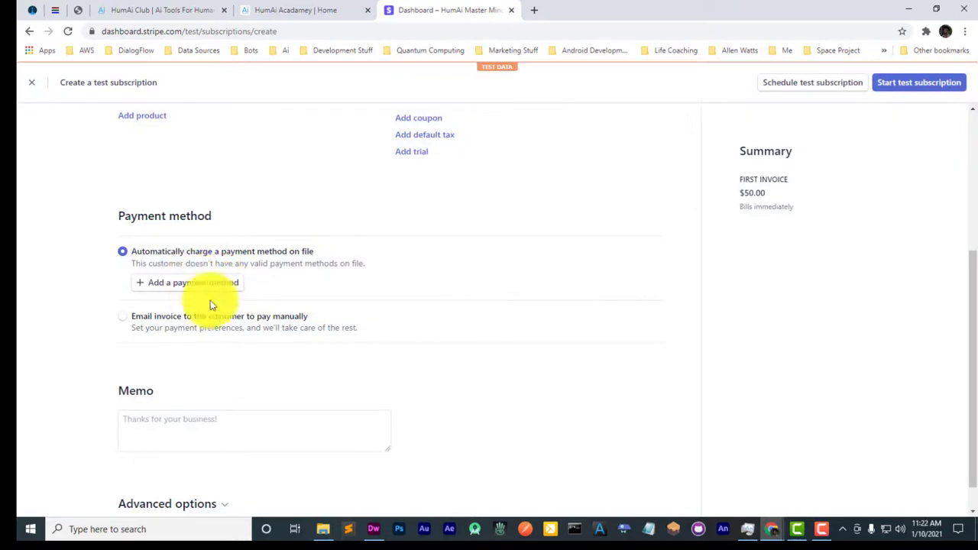
Show the subscription's advanced options and try to start the test subscription with automatic charging.
scroll(395, 361, "down", 1)
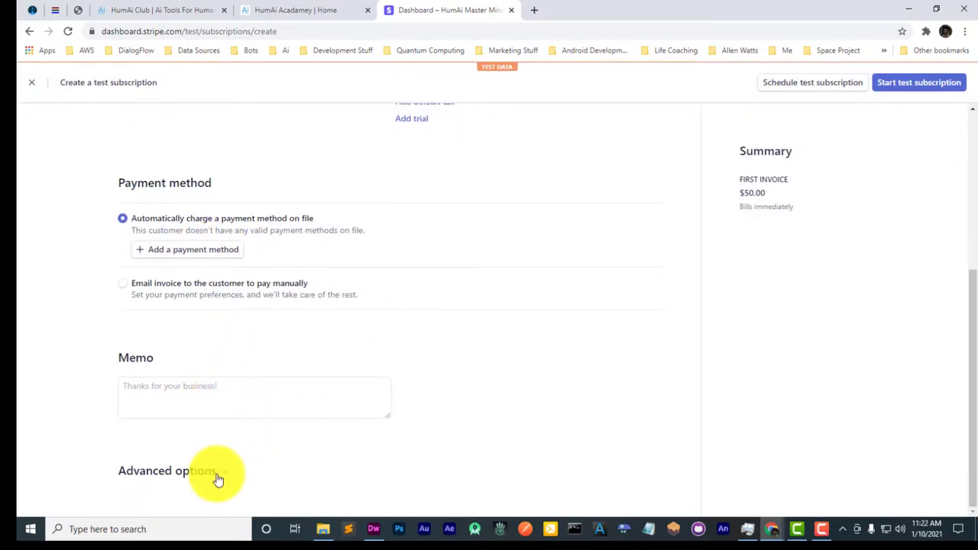
left_click(225, 474)
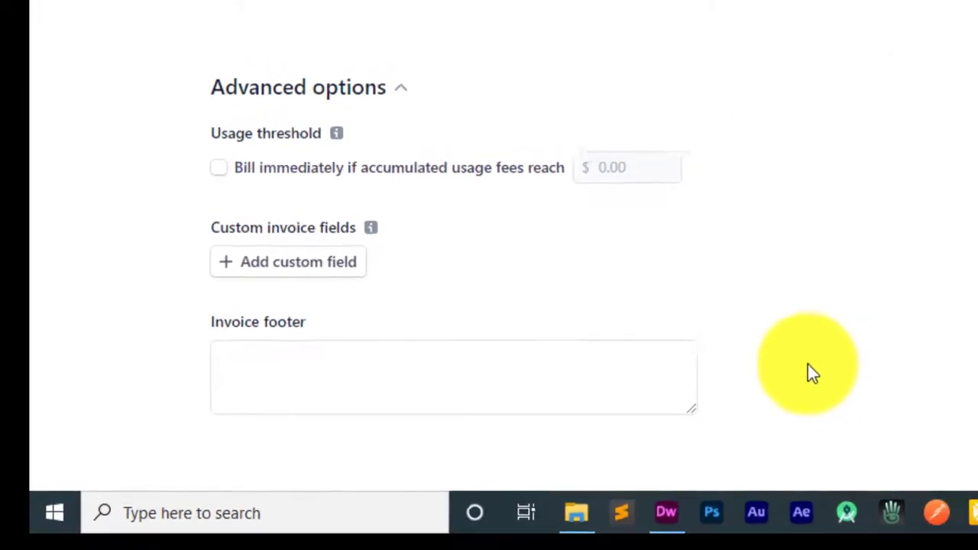
scroll(453, 451, "up", 3)
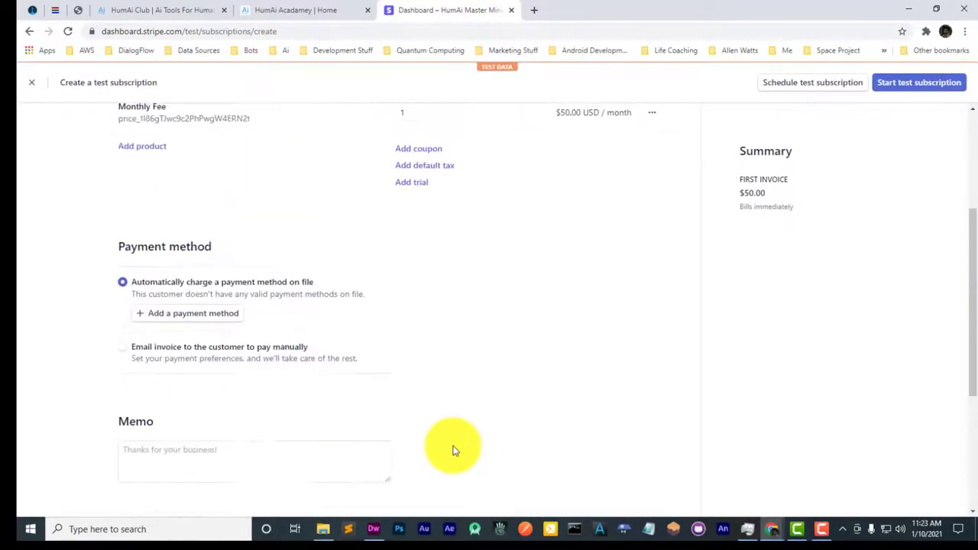
scroll(453, 451, "up", 3)
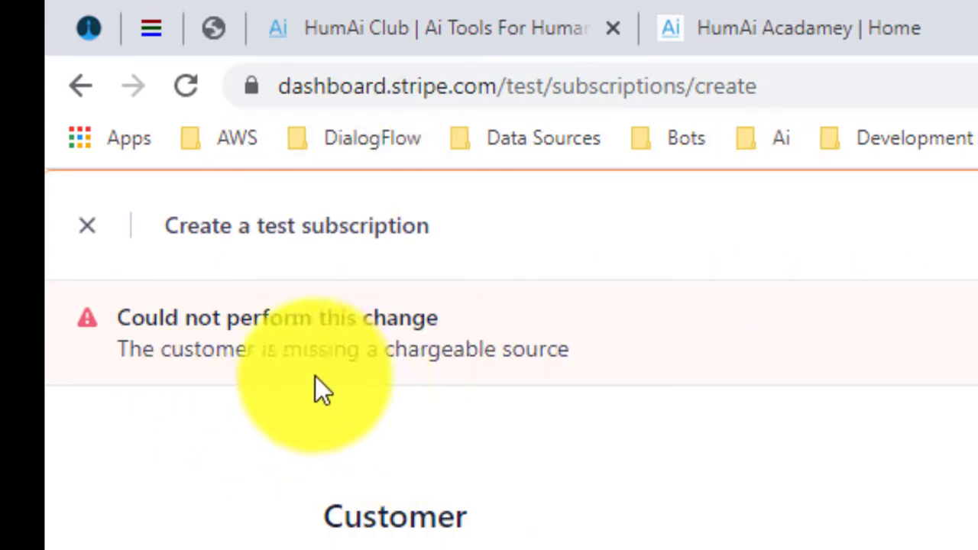
Set the subscription's payment method to emailing an invoice to the customer for manual payment.
scroll(764, 535, "down", 3)
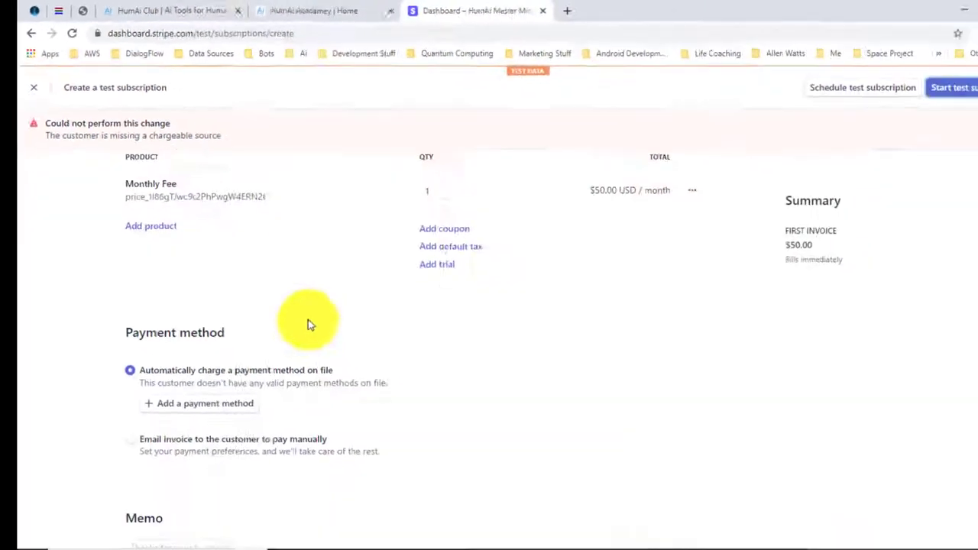
scroll(308, 321, "down", 3)
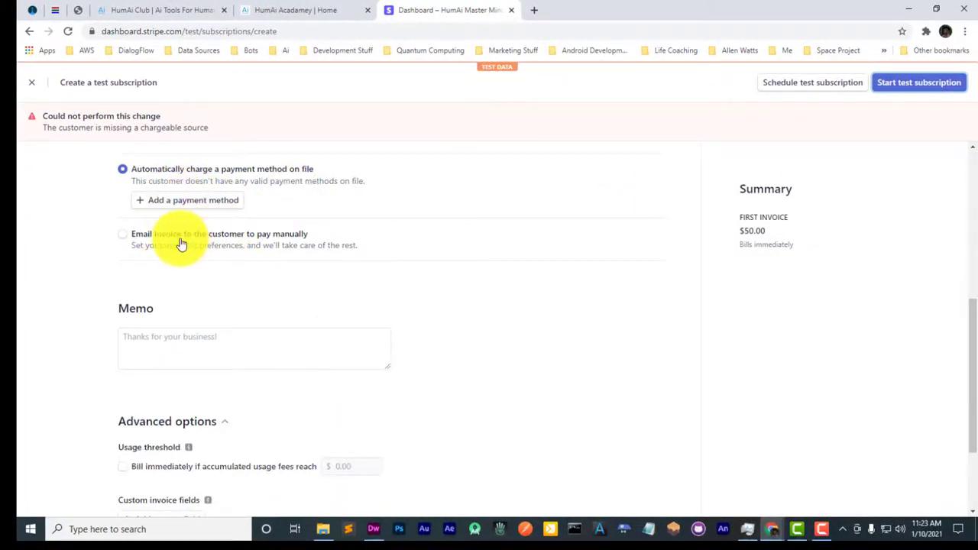
left_click(127, 240)
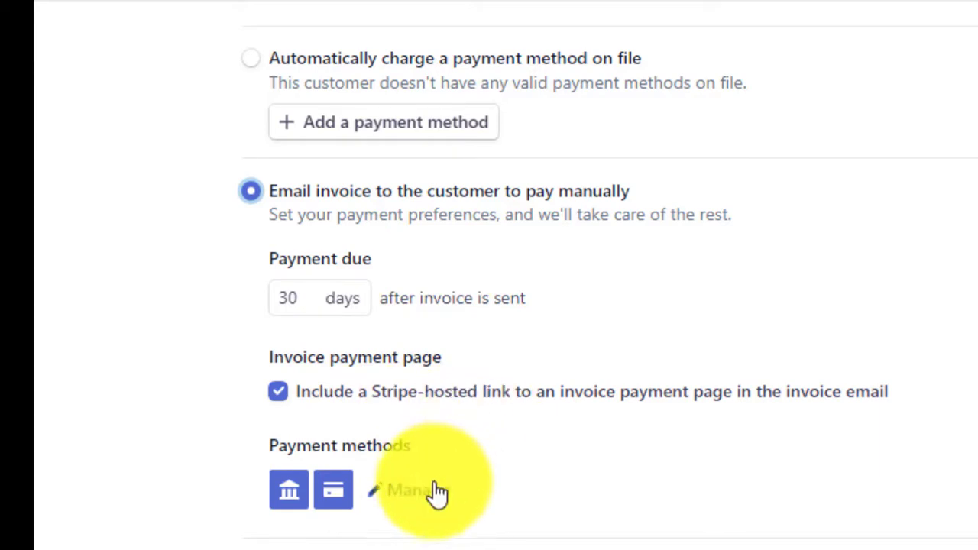
mouse_move(320, 497)
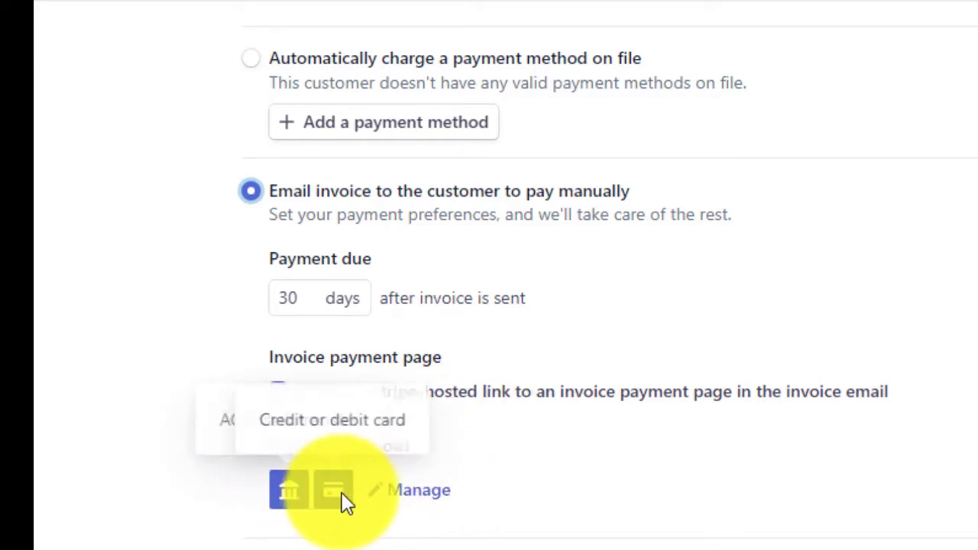
Schedule the test subscription to start immediately and never end.
mouse_move(289, 500)
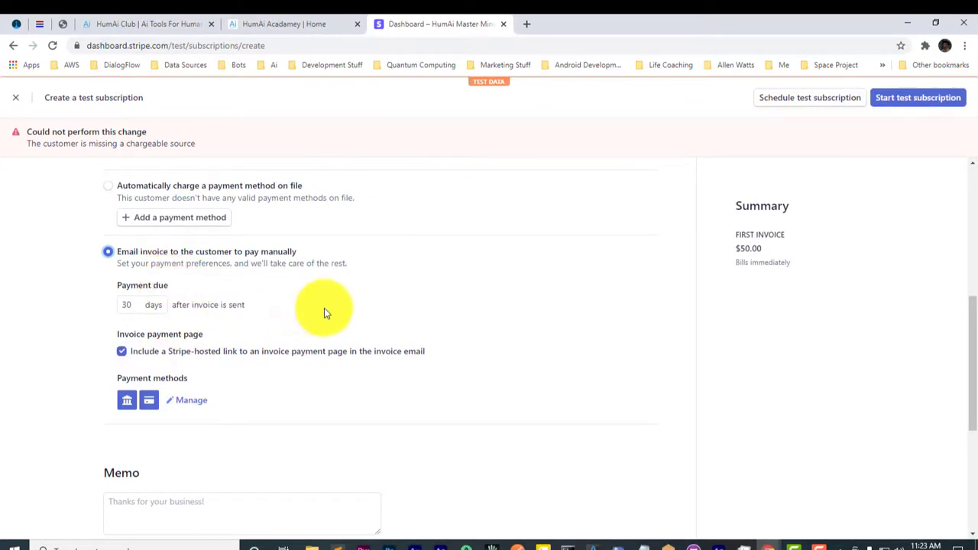
scroll(573, 275, "up", 5)
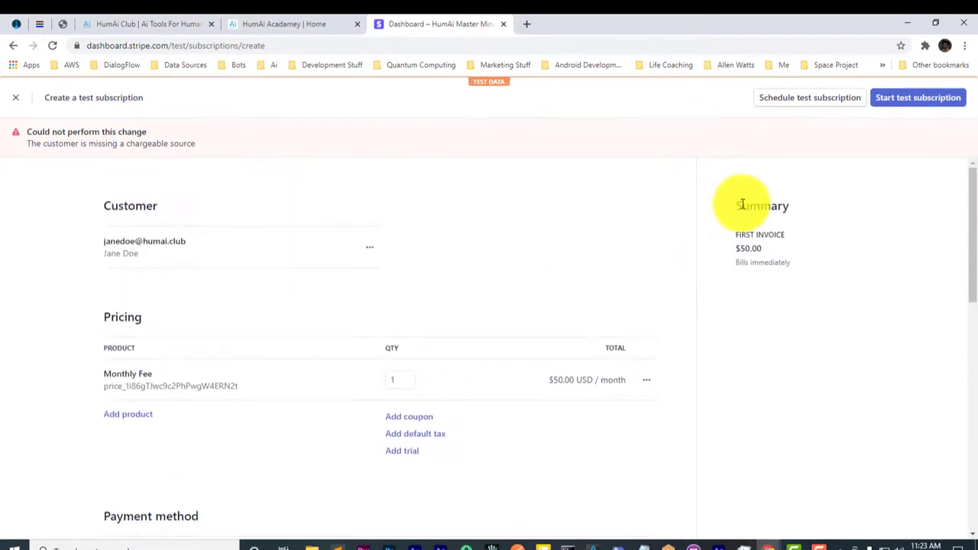
left_click(869, 97)
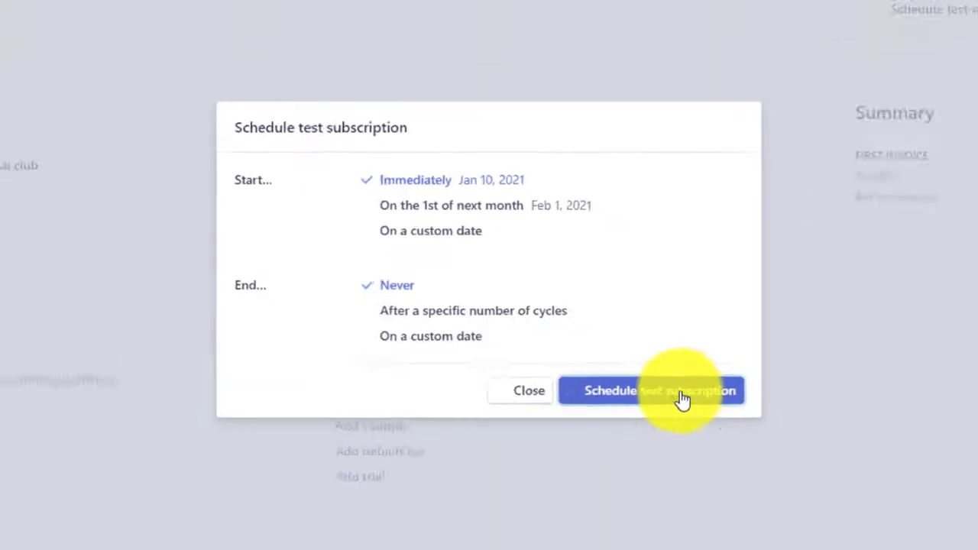
left_click(762, 457)
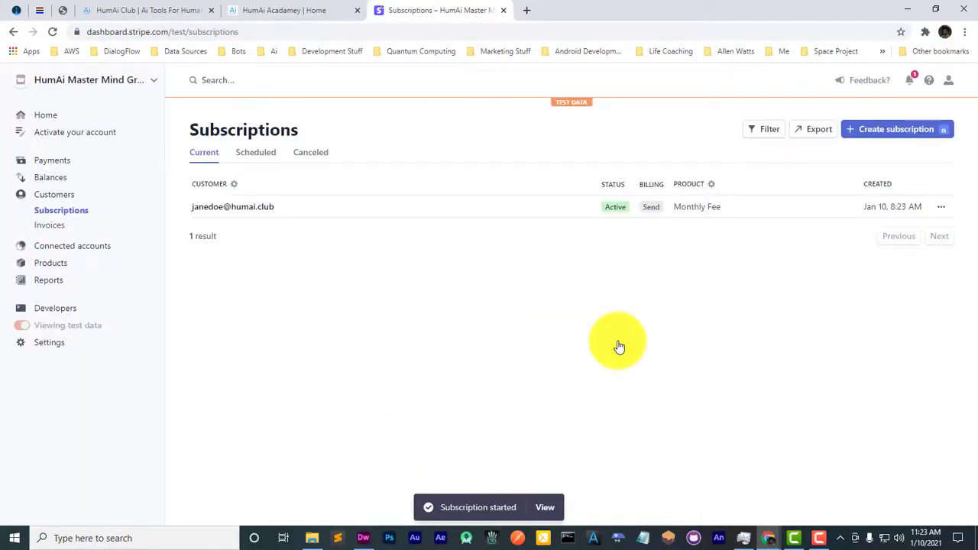
Open the new Monthly Fee subscription and review its details, pricing, upcoming invoice, invoices and logs.
left_click(291, 209)
scroll(460, 238, "down", 2)
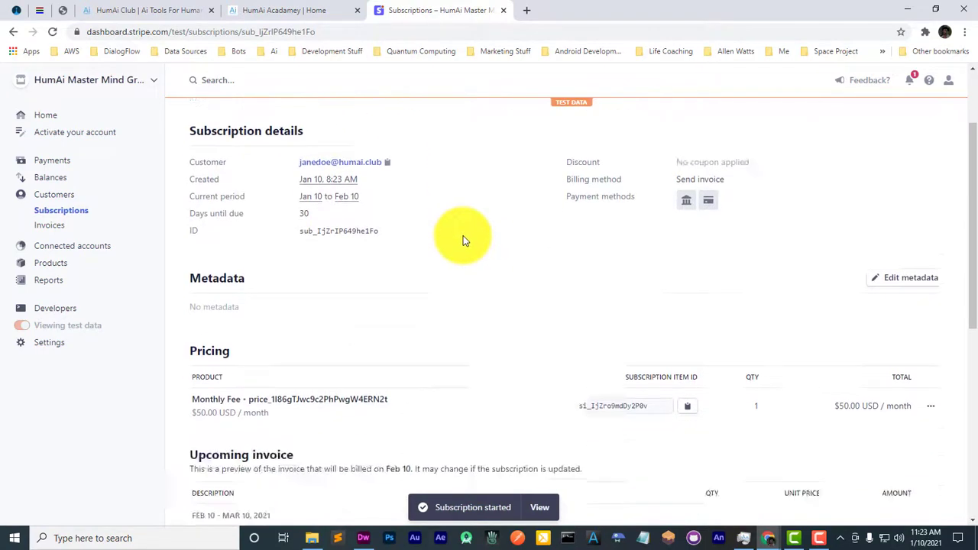
scroll(535, 367, "down", 2)
scroll(527, 459, "up", 4)
scroll(547, 448, "down", 1)
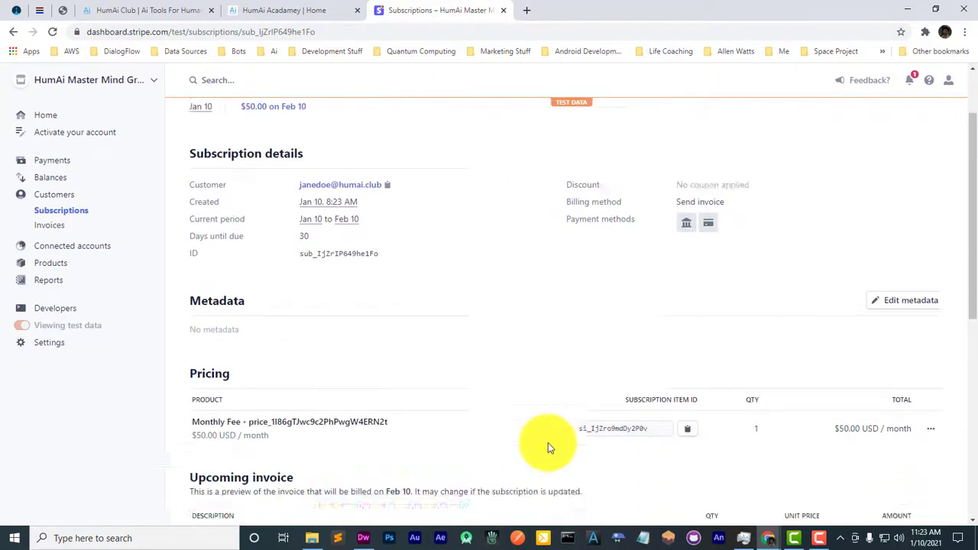
scroll(549, 443, "down", 5)
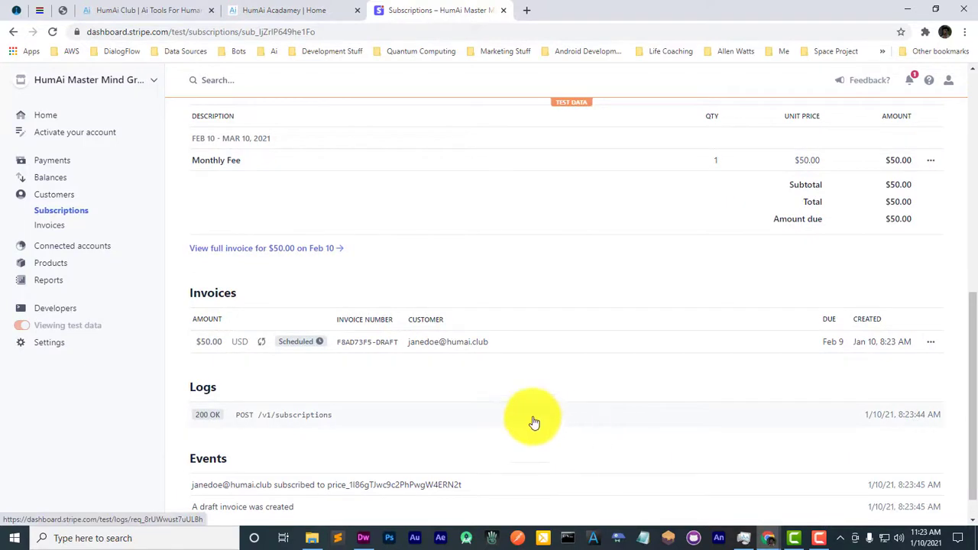
Open the full upcoming invoice of the subscription and examine its summary, line items, connections and details.
left_click(306, 254)
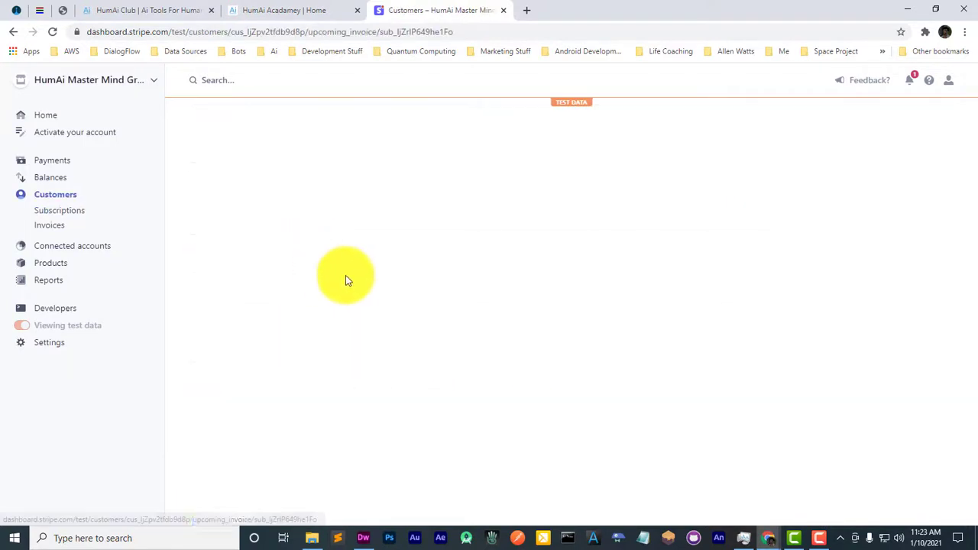
scroll(611, 363, "down", 2)
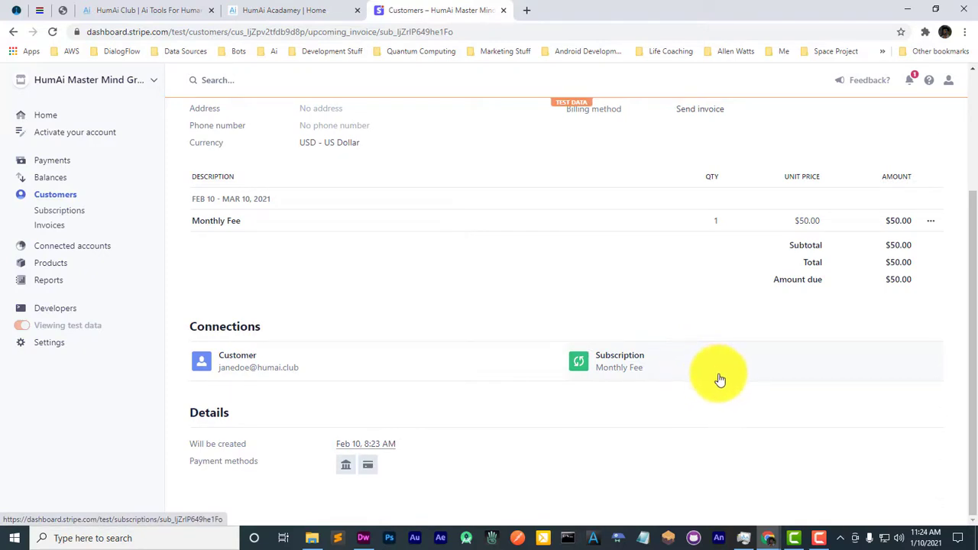
scroll(635, 377, "up", 3)
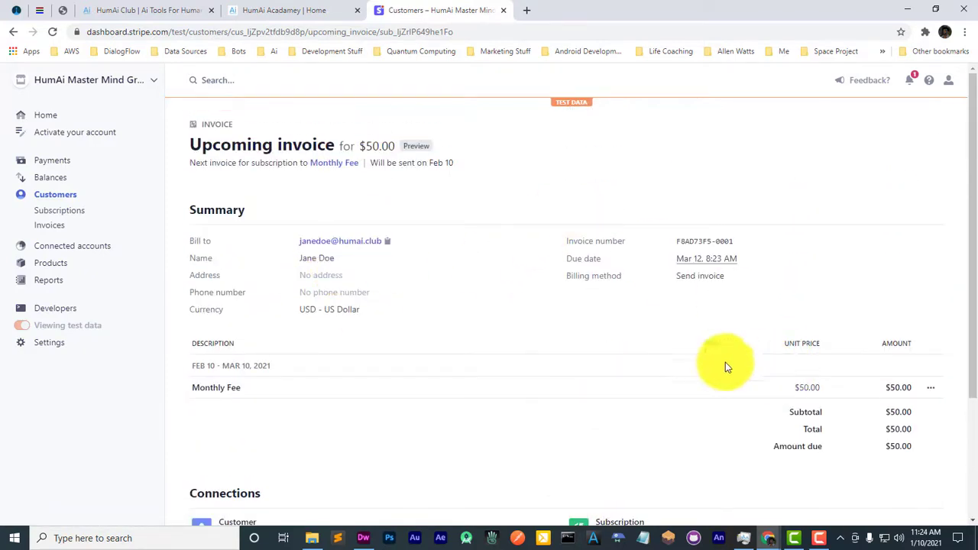